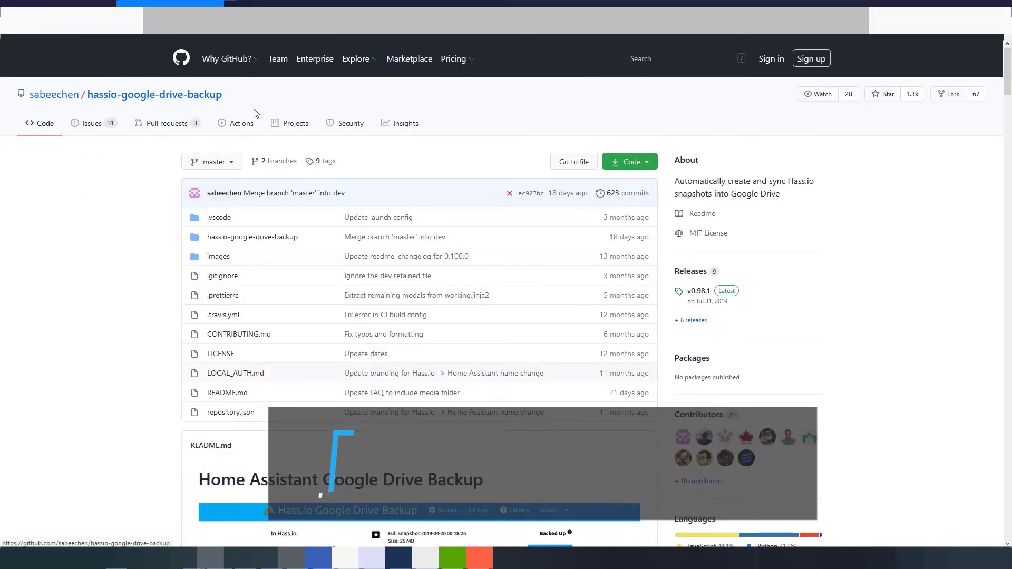
- Copy the add-on repository URL link from the README's Installation section
{"action": "scroll", "coordinate": [112, 242], "scroll_direction": "down", "scroll_amount": 8}
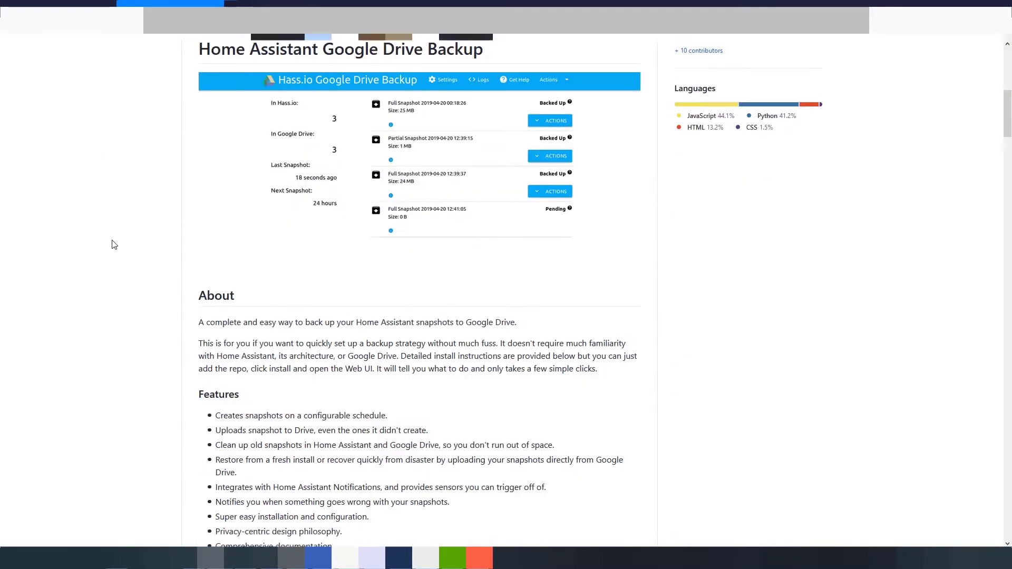
{"action": "scroll", "coordinate": [113, 244], "scroll_direction": "up", "scroll_amount": 8}
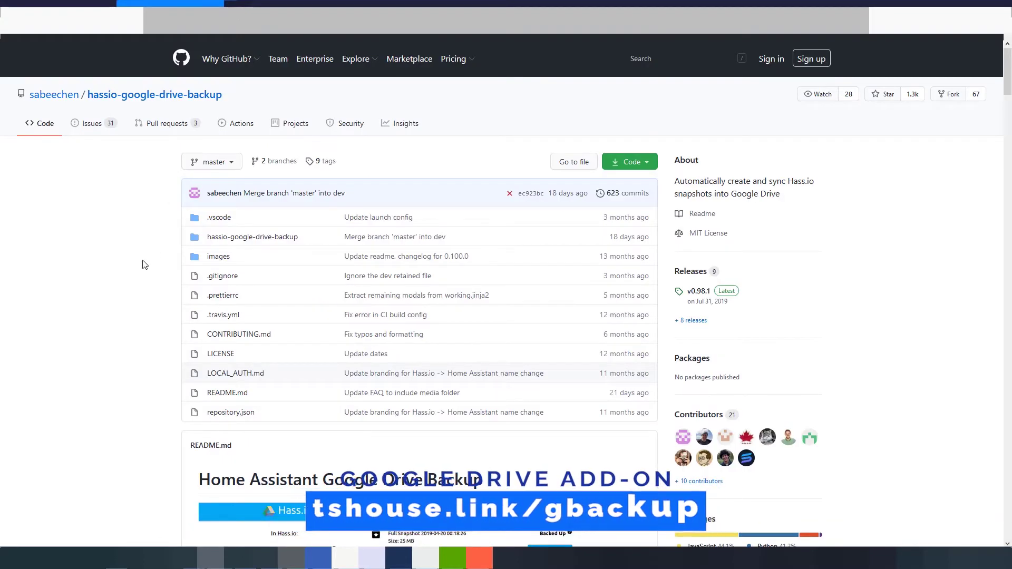
{"action": "scroll", "coordinate": [139, 276], "scroll_direction": "down", "scroll_amount": 2}
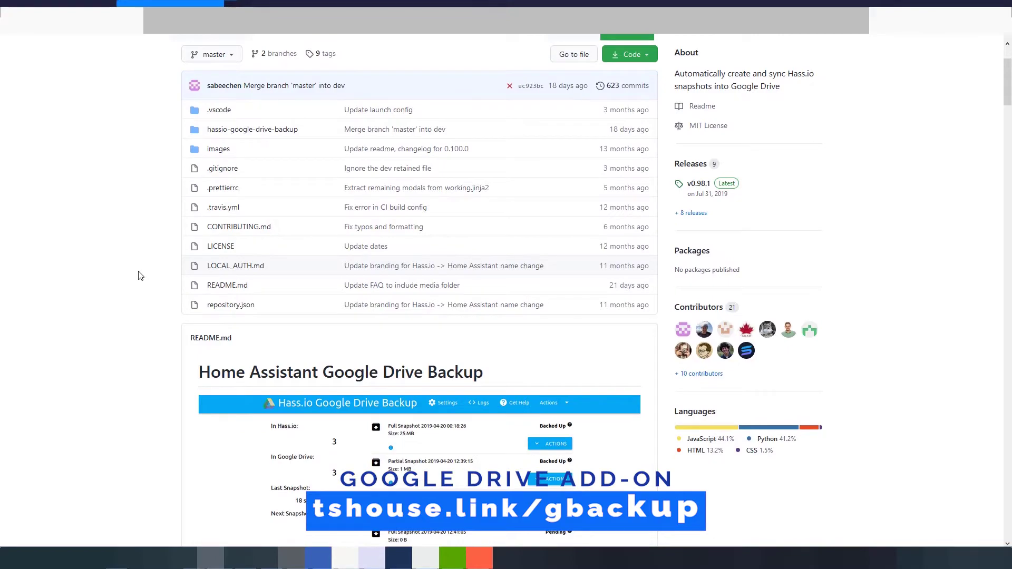
{"action": "scroll", "coordinate": [149, 211], "scroll_direction": "down", "scroll_amount": 5}
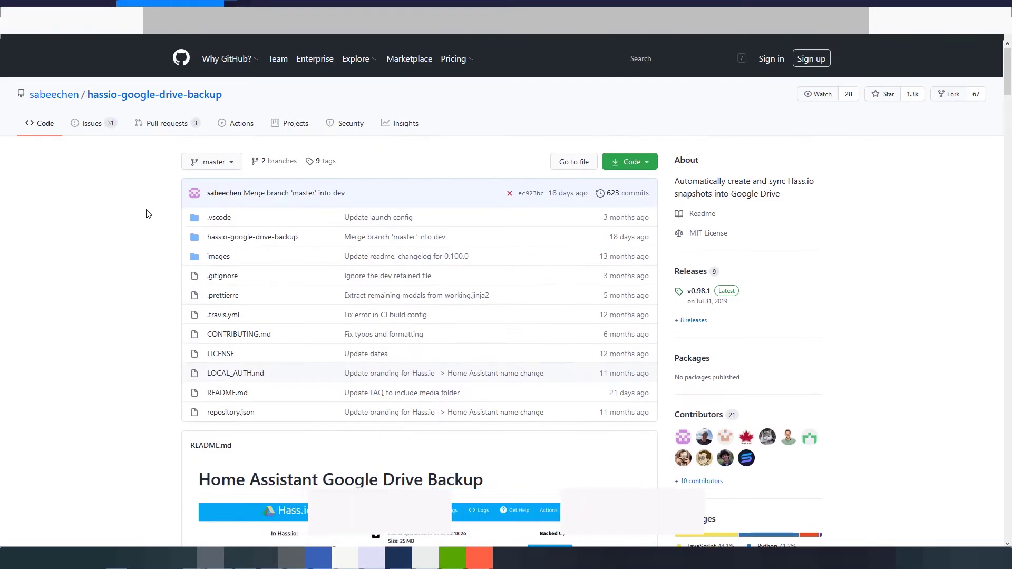
{"action": "scroll", "coordinate": [148, 215], "scroll_direction": "down", "scroll_amount": 15}
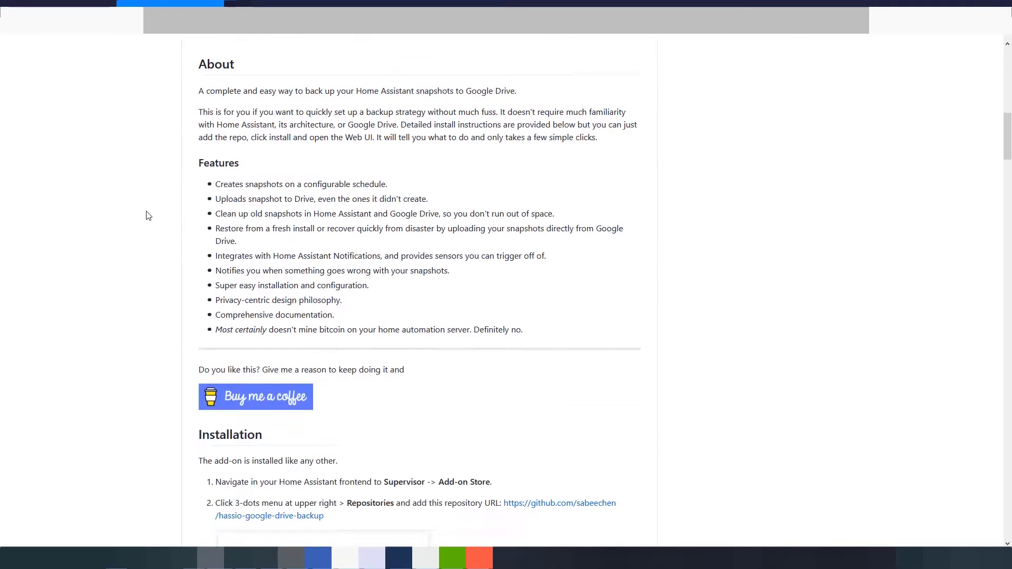
{"action": "scroll", "coordinate": [148, 216], "scroll_direction": "down", "scroll_amount": 6}
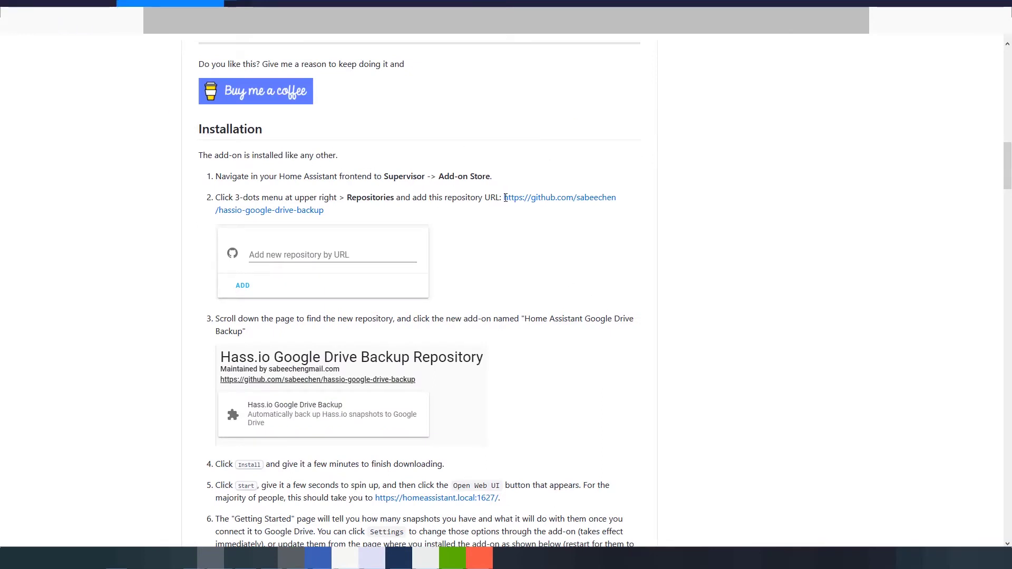
{"action": "right_click", "coordinate": [507, 199]}
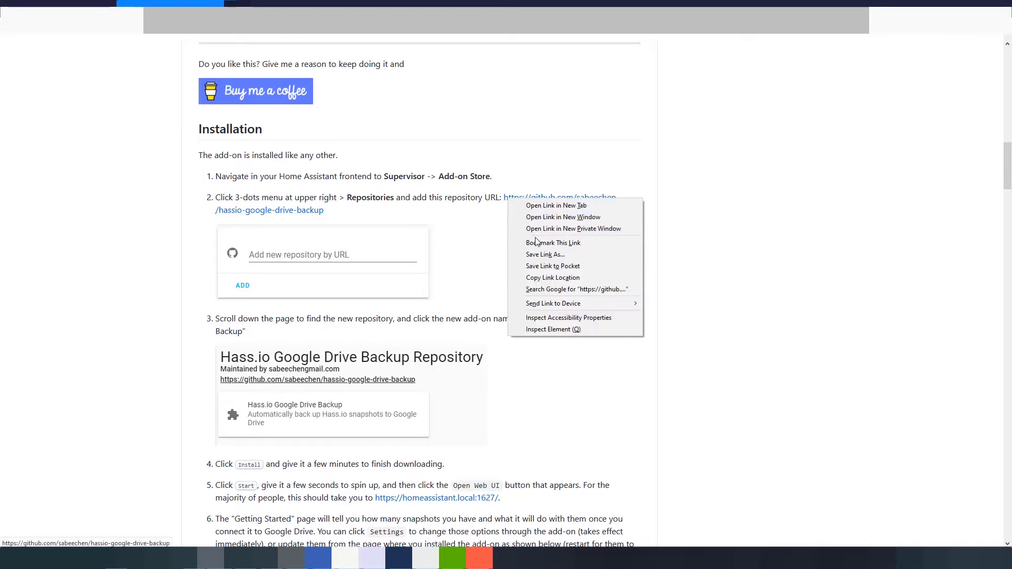
{"action": "left_click", "coordinate": [538, 278]}
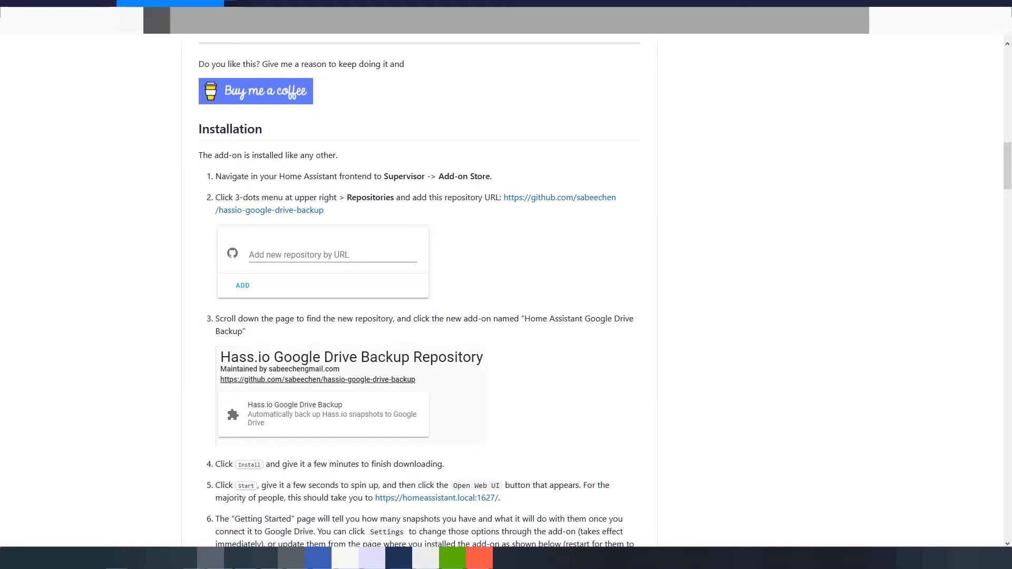
- Paste the copied Google Drive Backup repository URL into the Add-on Store repositories and add it
{"action": "left_click", "coordinate": [58, 4]}
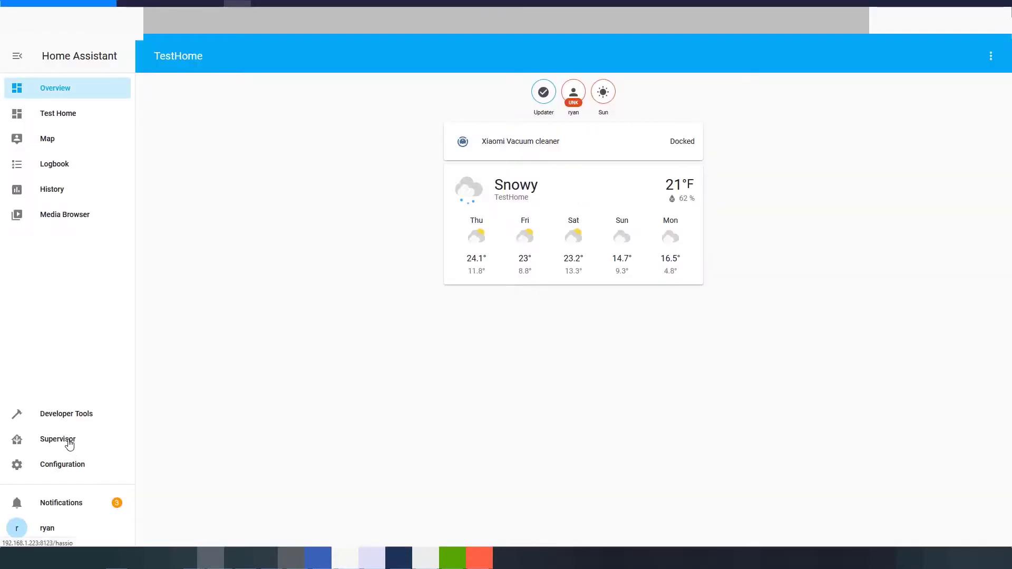
{"action": "left_click", "coordinate": [69, 445]}
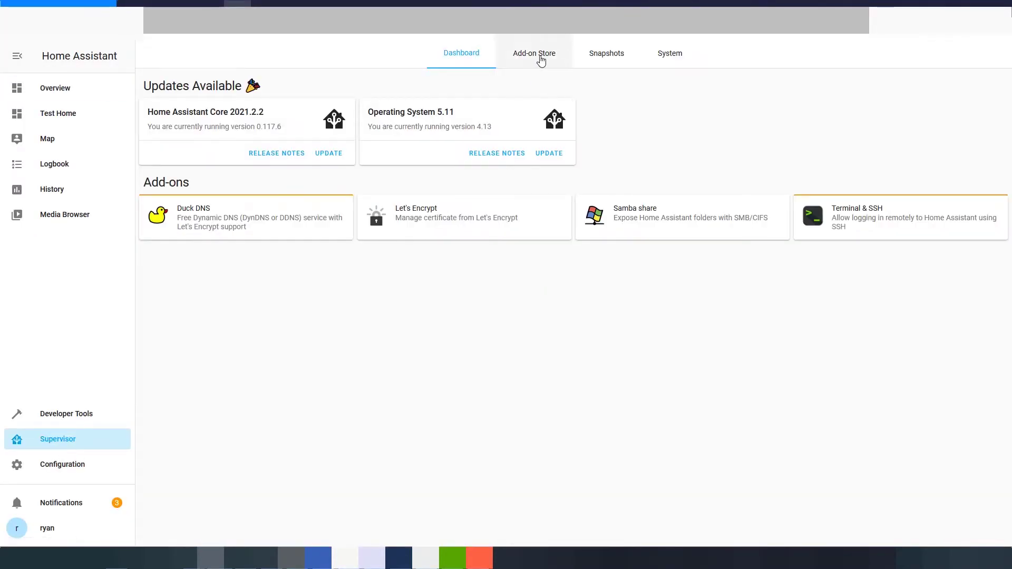
{"action": "left_click", "coordinate": [540, 59]}
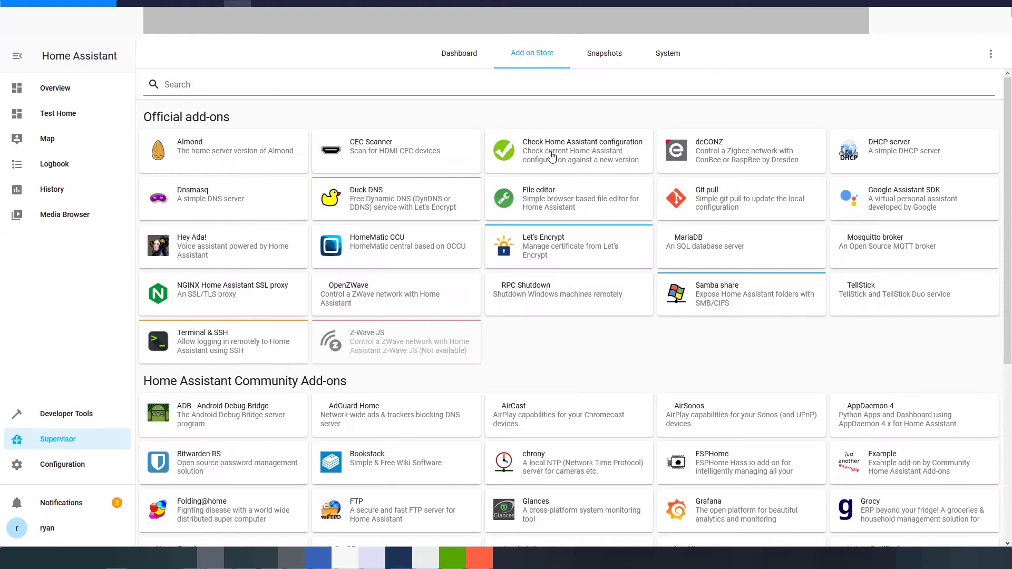
{"action": "left_click", "coordinate": [992, 55]}
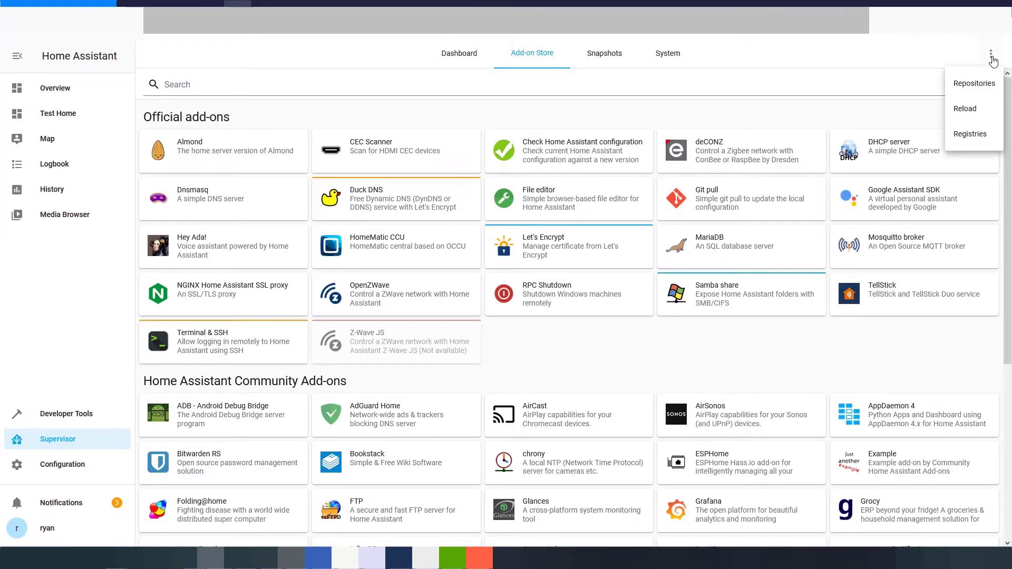
{"action": "left_click", "coordinate": [981, 85]}
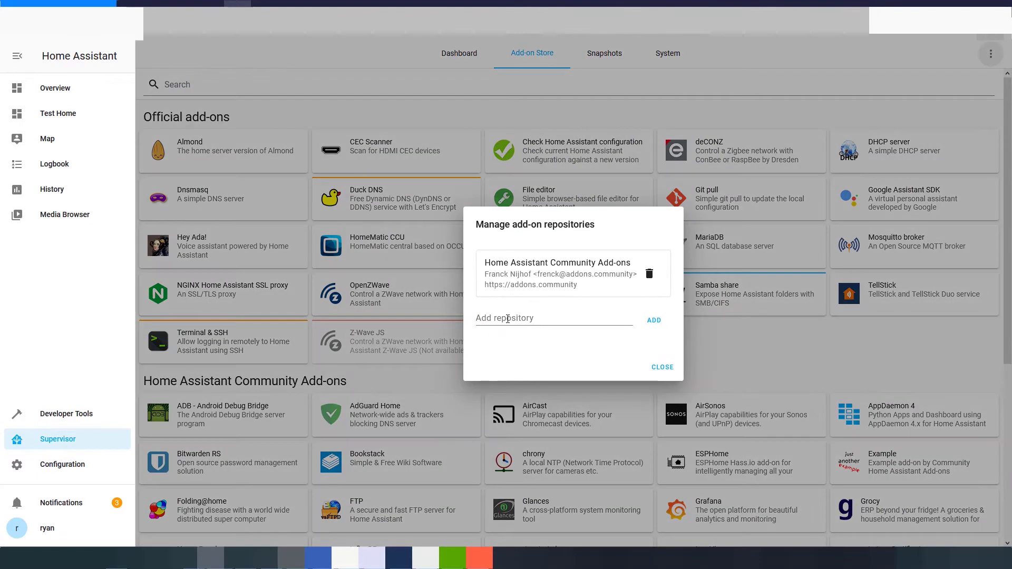
{"action": "right_click", "coordinate": [508, 319]}
{"action": "left_click", "coordinate": [530, 362]}
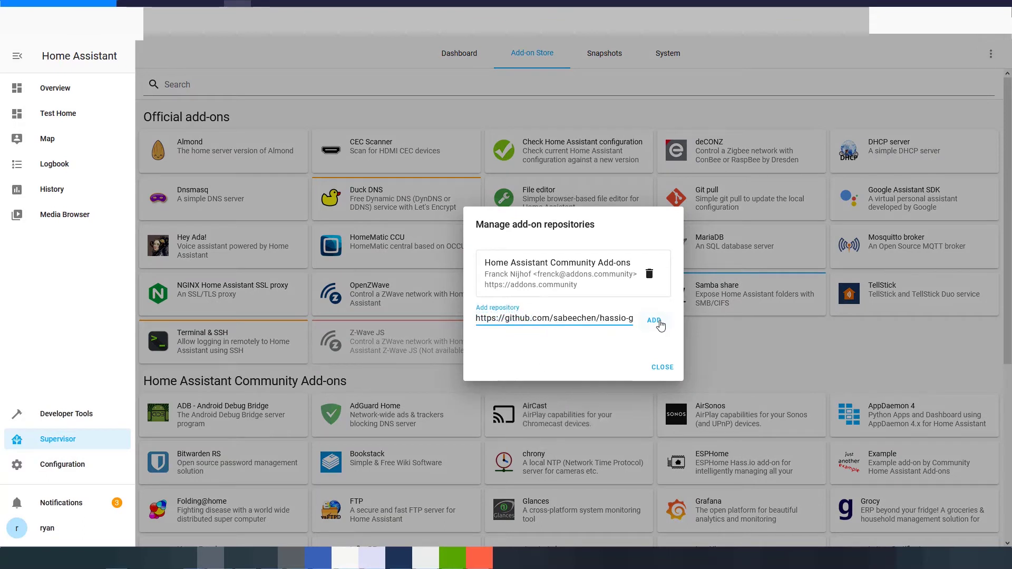
{"action": "left_click", "coordinate": [659, 323]}
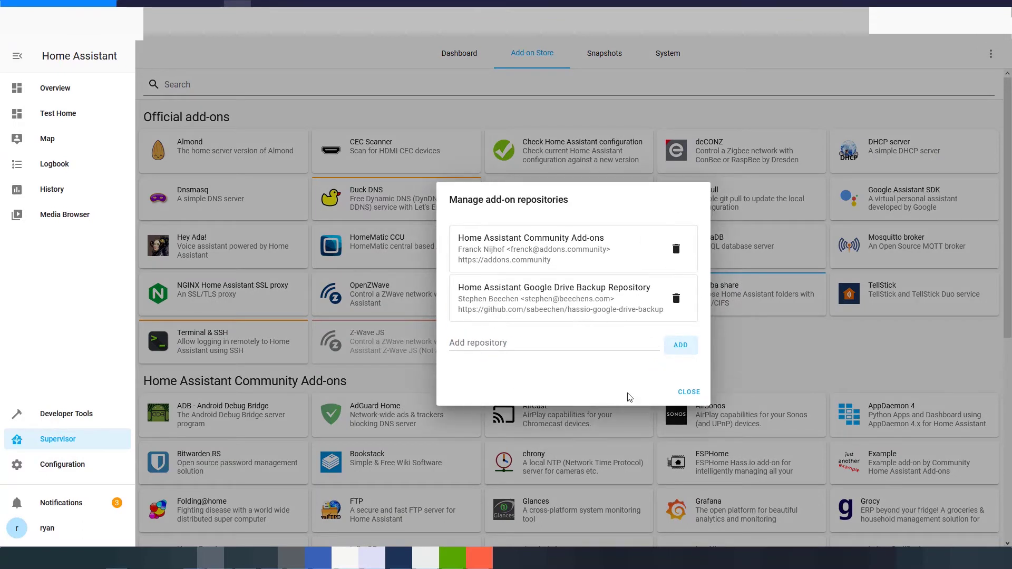
{"action": "left_click", "coordinate": [692, 395]}
{"action": "scroll", "coordinate": [384, 301], "scroll_direction": "down", "scroll_amount": 7}
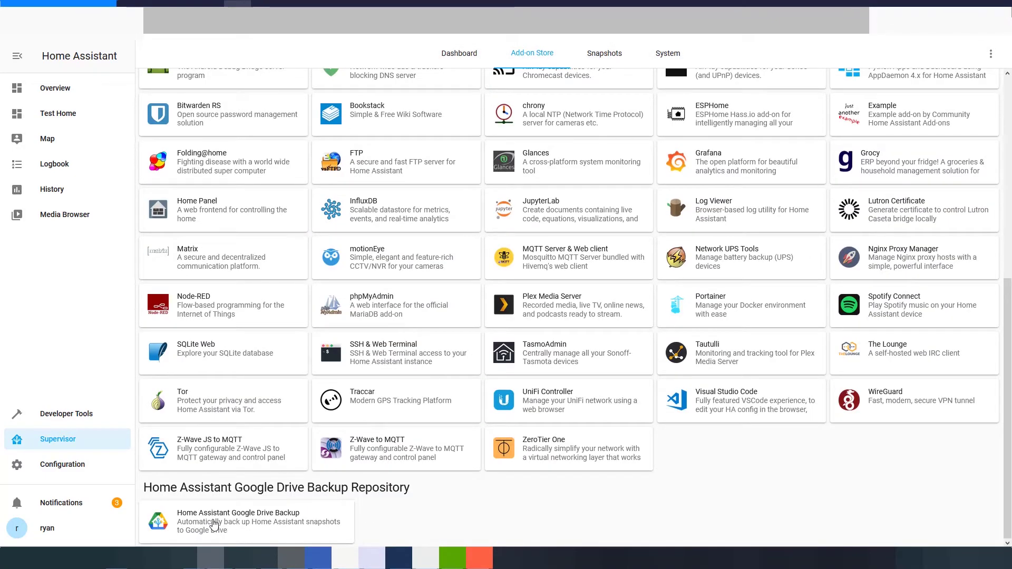
- Install and start the Home Assistant Google Drive Backup add-on, then begin Google Drive authentication from its web UI
{"action": "left_click", "coordinate": [242, 527]}
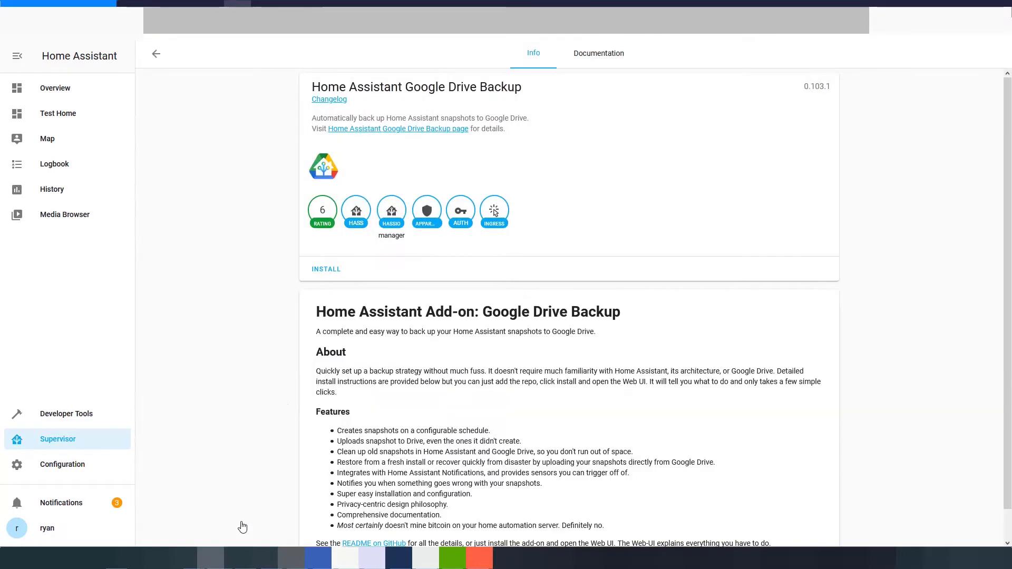
{"action": "left_click", "coordinate": [329, 275]}
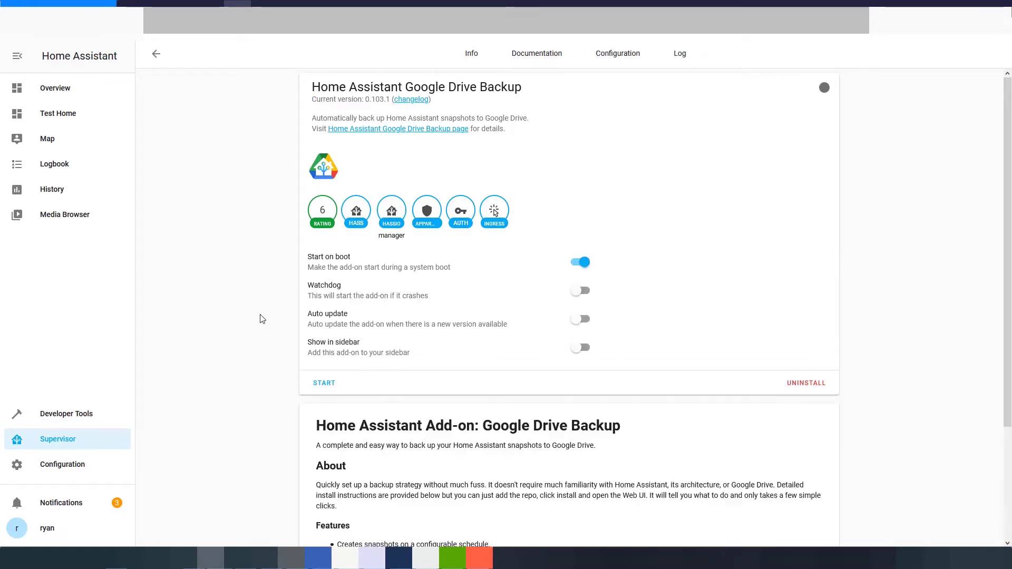
{"action": "left_click", "coordinate": [321, 384]}
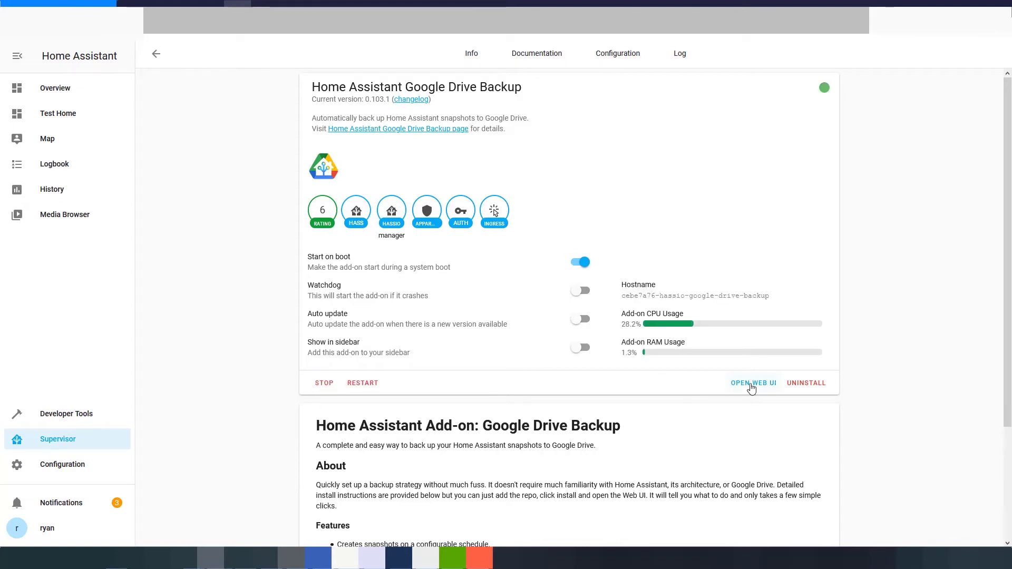
{"action": "left_click", "coordinate": [754, 384]}
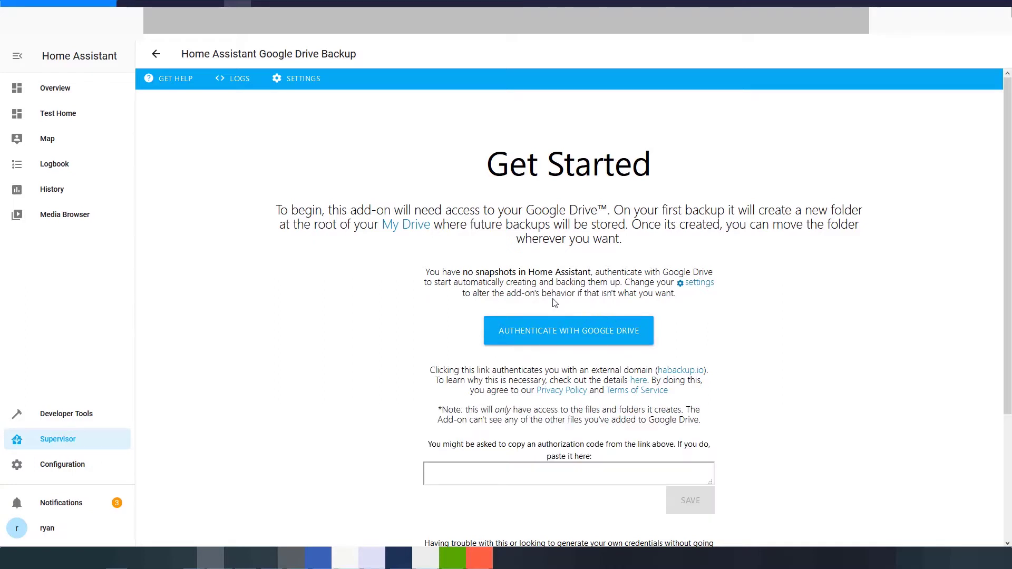
{"action": "left_click", "coordinate": [552, 336]}
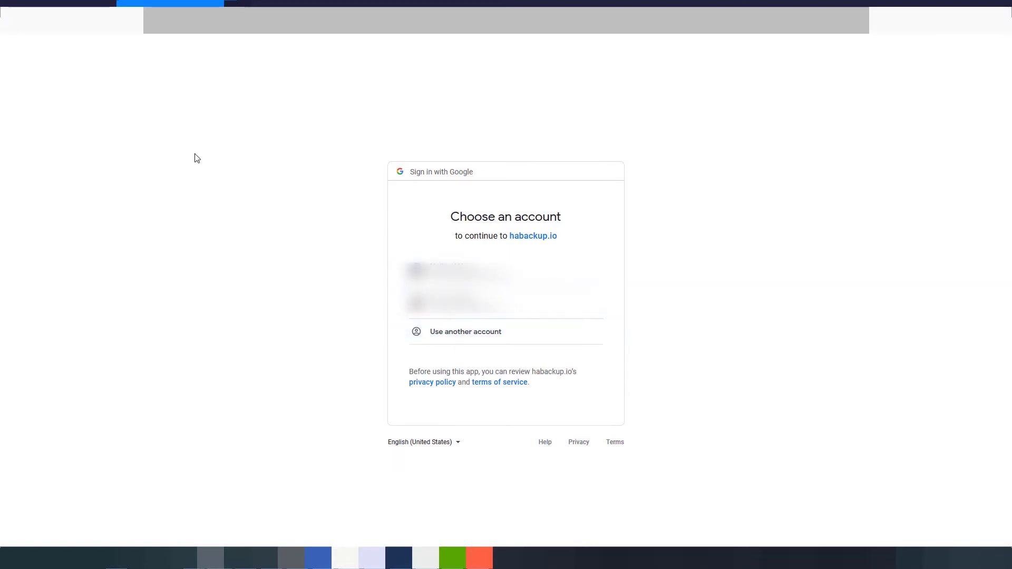
- Sign in with the Google account and allow habackup.io access to Google Drive files
{"action": "left_click", "coordinate": [473, 341]}
{"action": "left_click", "coordinate": [455, 315]}
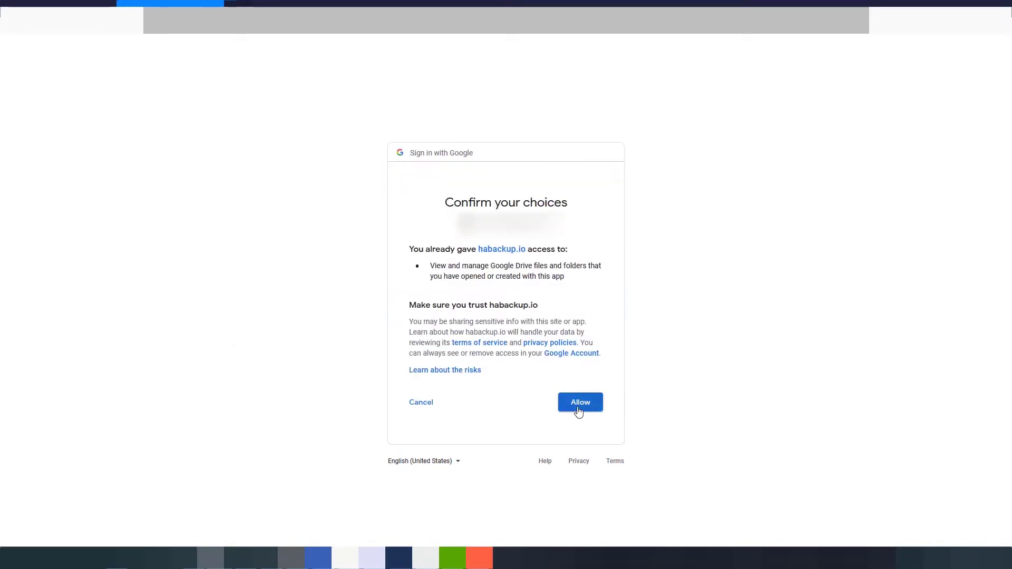
{"action": "left_click", "coordinate": [579, 409]}
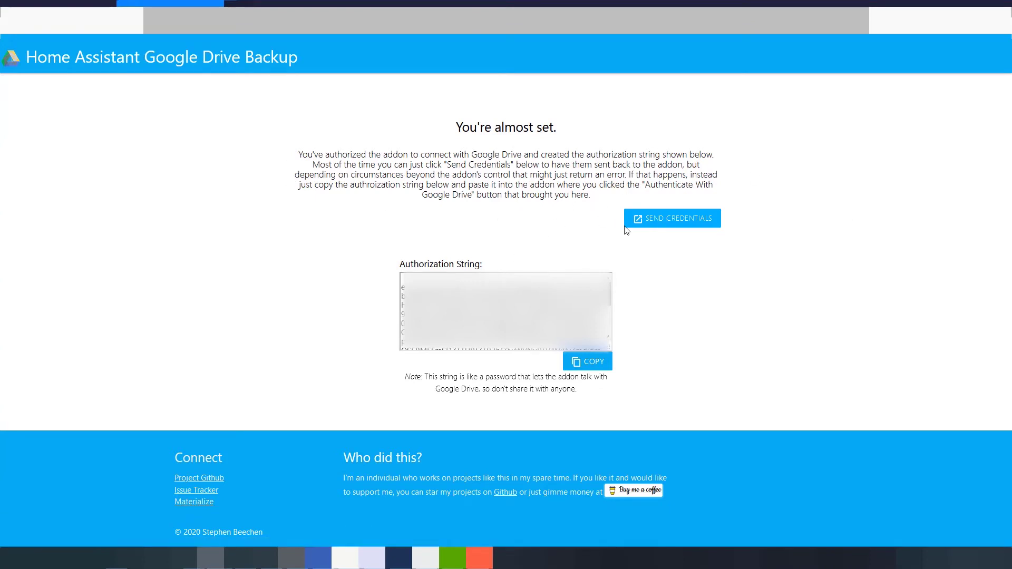
- Copy the generated Google Drive authorization string to the clipboard
{"action": "left_click", "coordinate": [586, 363]}
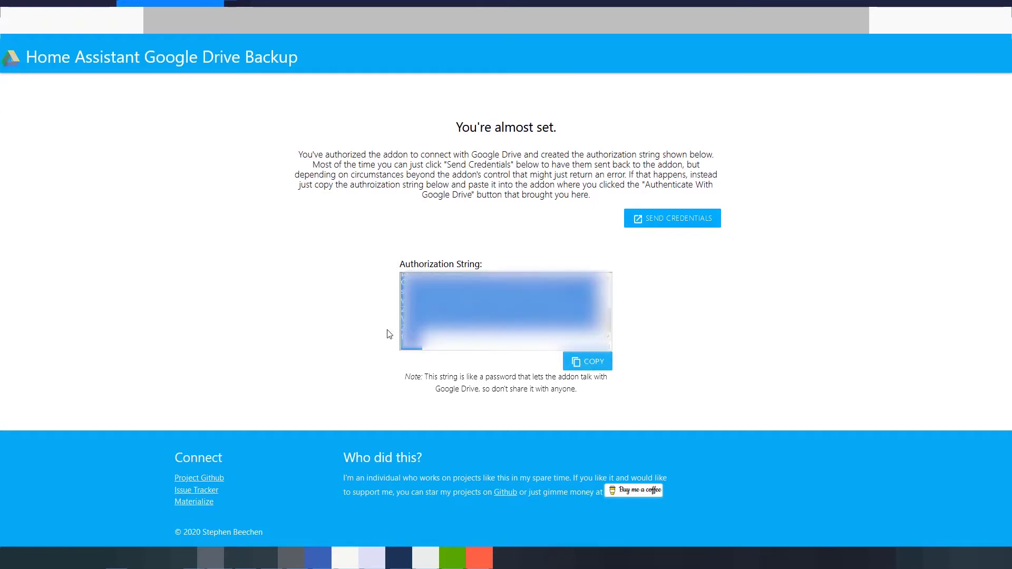
{"action": "right_click", "coordinate": [430, 349]}
{"action": "left_click", "coordinate": [457, 342]}
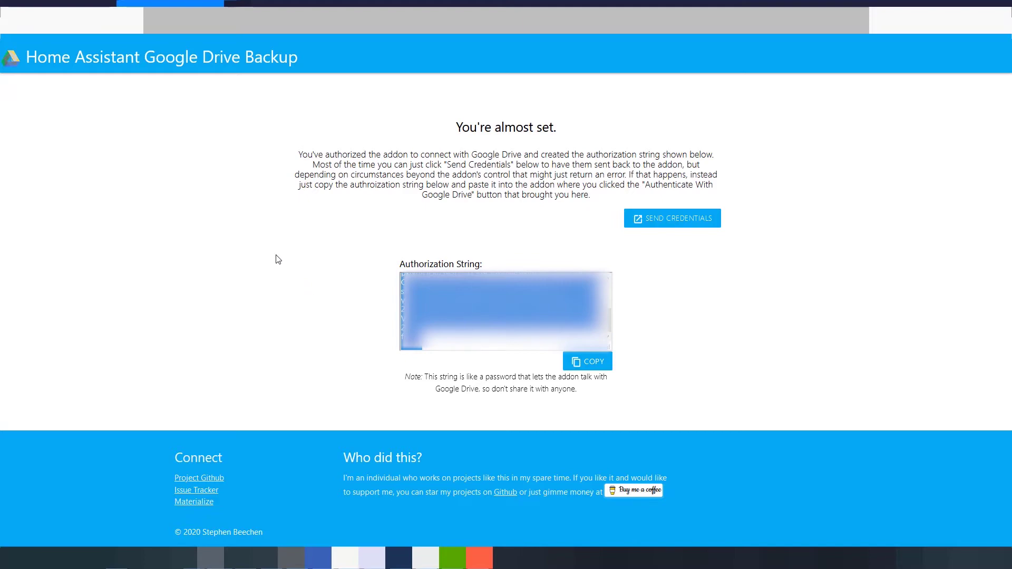
- Paste the authorization code into the add-on, save it, and keep the existing Hass.io Snapshots folder
{"action": "left_click", "coordinate": [58, 3]}
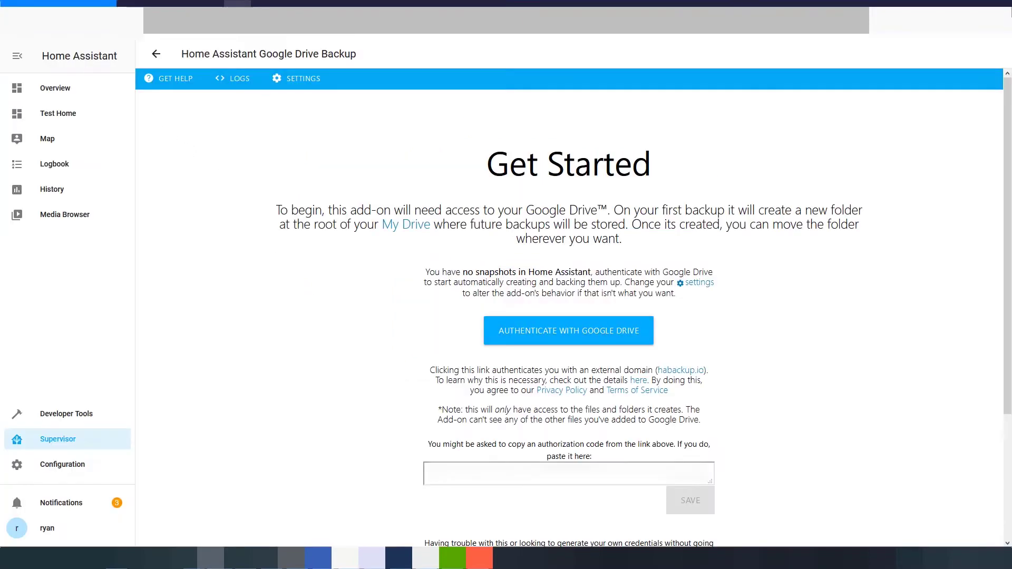
{"action": "scroll", "coordinate": [505, 457], "scroll_direction": "down", "scroll_amount": 3}
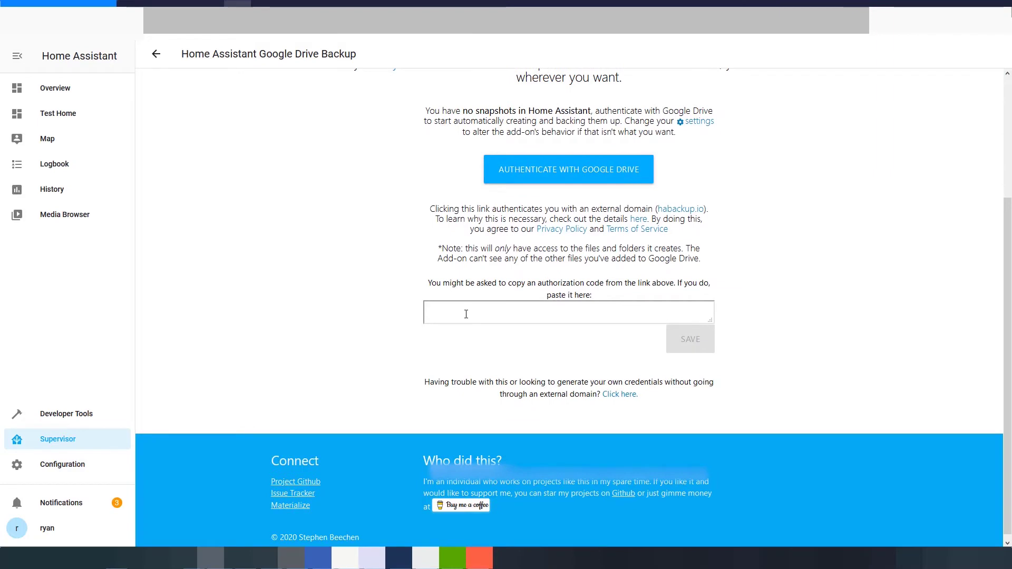
{"action": "right_click", "coordinate": [425, 311]}
{"action": "left_click", "coordinate": [471, 343]}
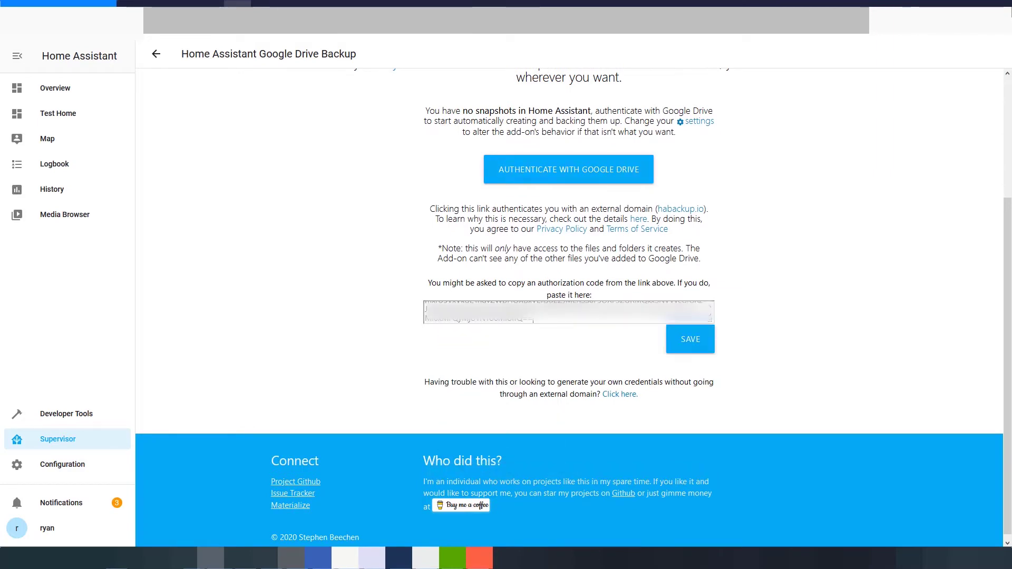
{"action": "left_click", "coordinate": [690, 341]}
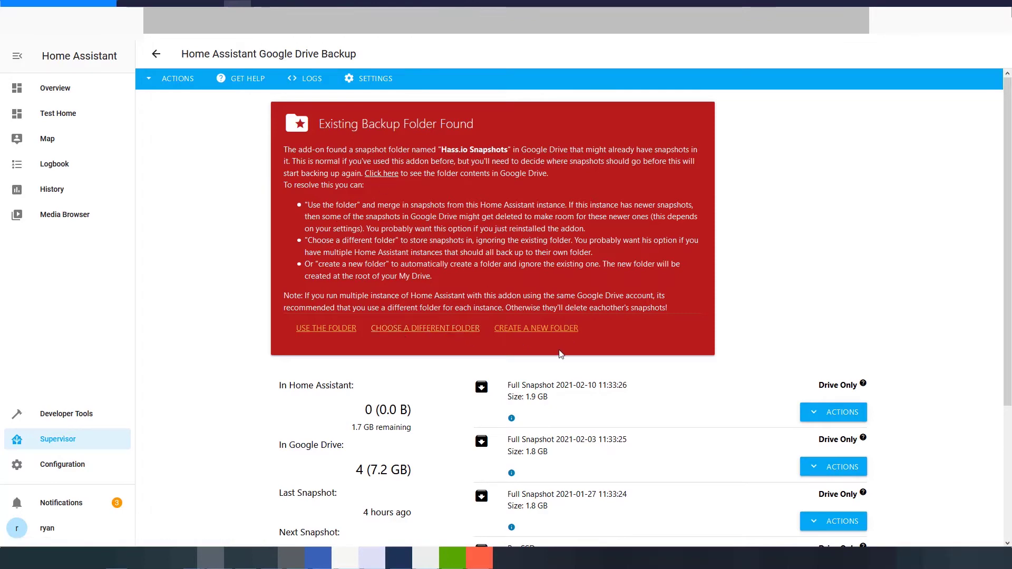
{"action": "left_click", "coordinate": [318, 330]}
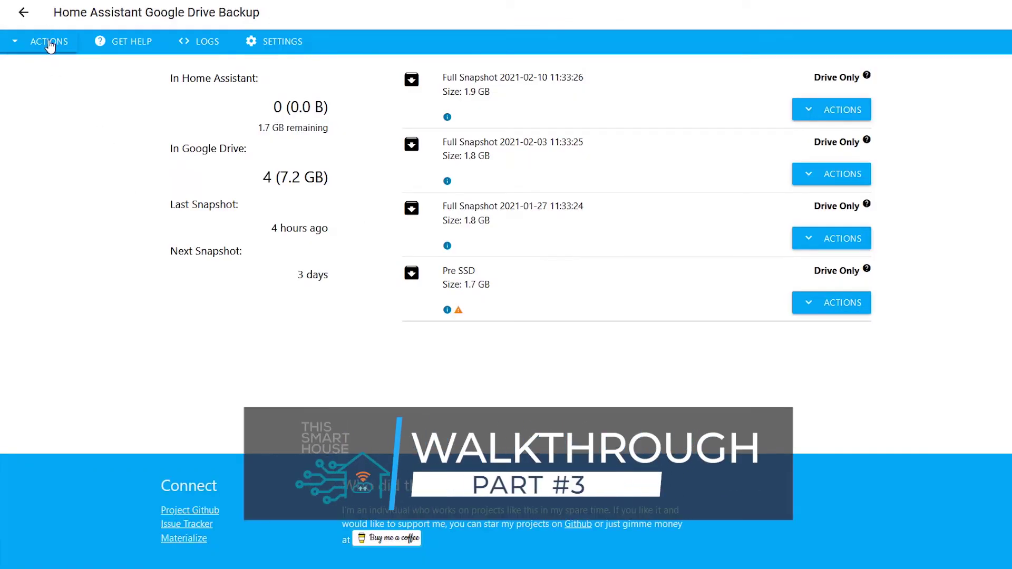
- Open the Google Drive Backup add-on's ACTIONS menu
{"action": "left_click", "coordinate": [50, 44]}
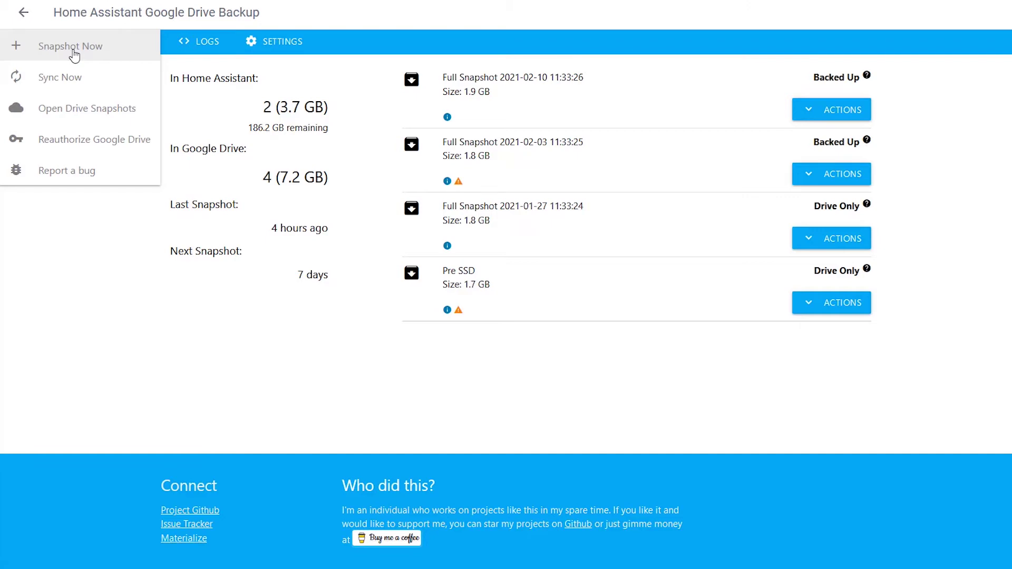
- Create a new snapshot named 20210210 using Snapshot Now
{"action": "left_click", "coordinate": [46, 53]}
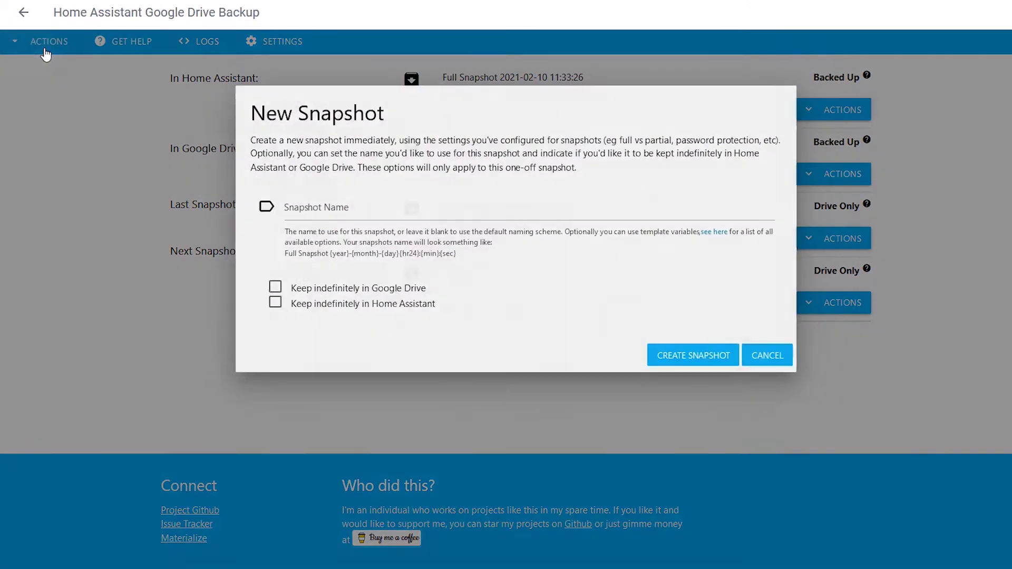
{"action": "left_click", "coordinate": [331, 209]}
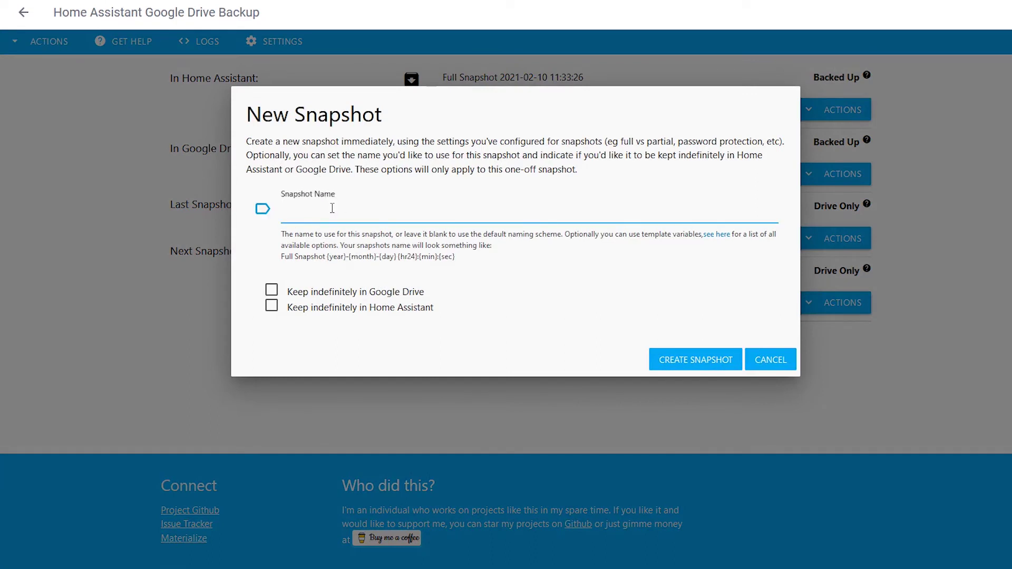
{"action": "type", "text": "20210210"}
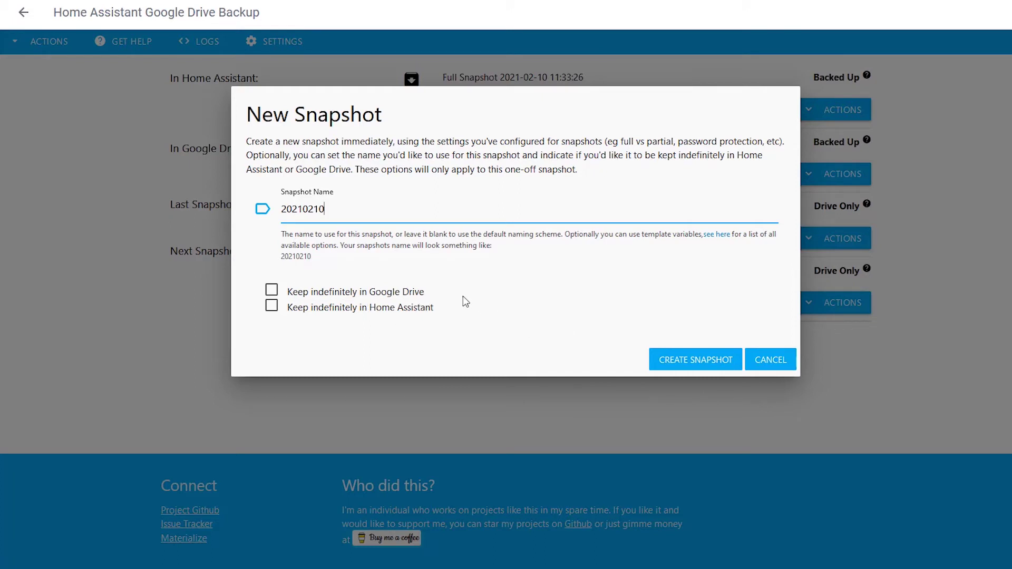
{"action": "left_click", "coordinate": [654, 357]}
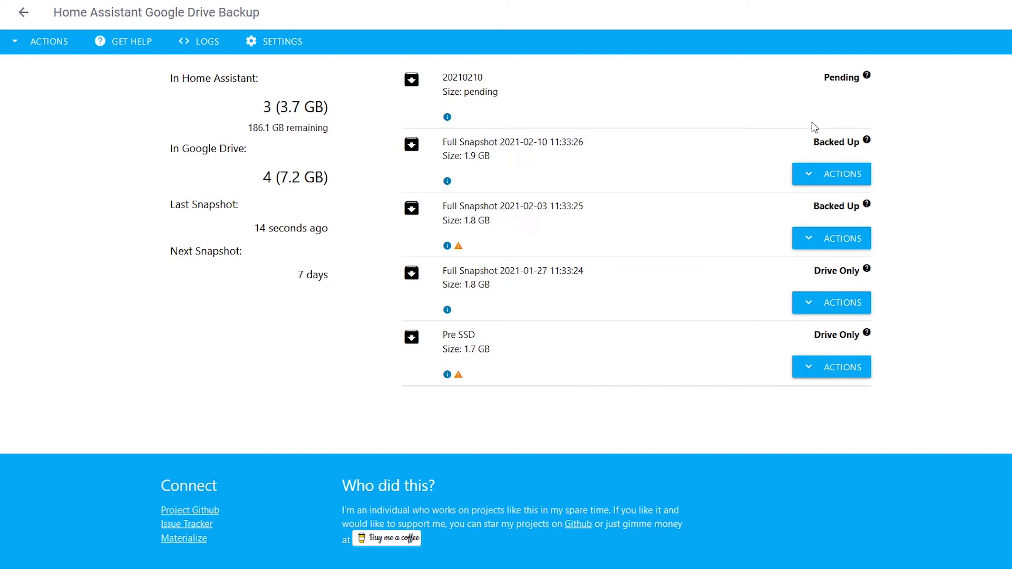
{"action": "left_click", "coordinate": [265, 52]}
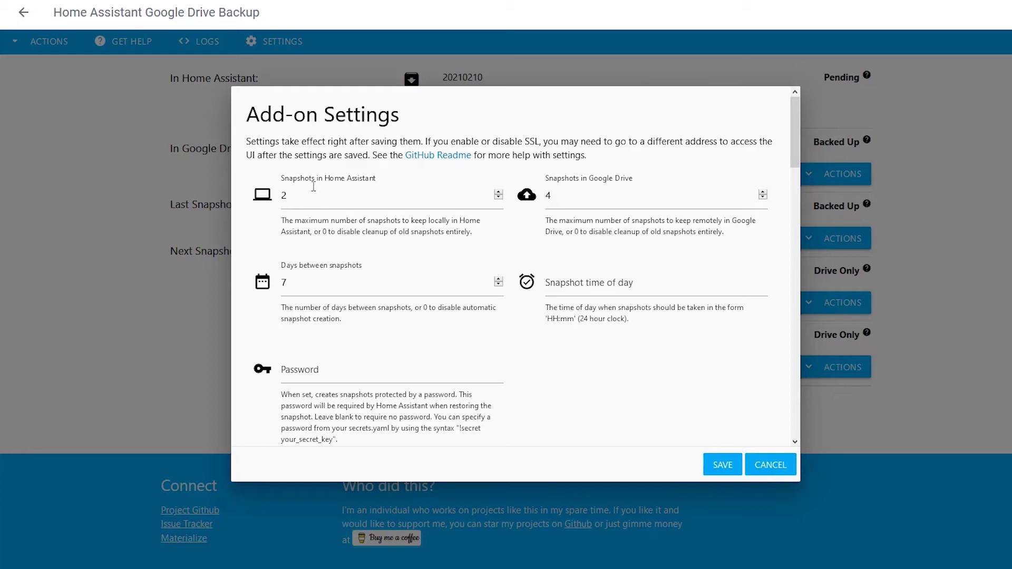
- Check the 2 local and 4 Drive snapshot counts, time of day and password, then save settings
{"action": "left_click", "coordinate": [349, 208]}
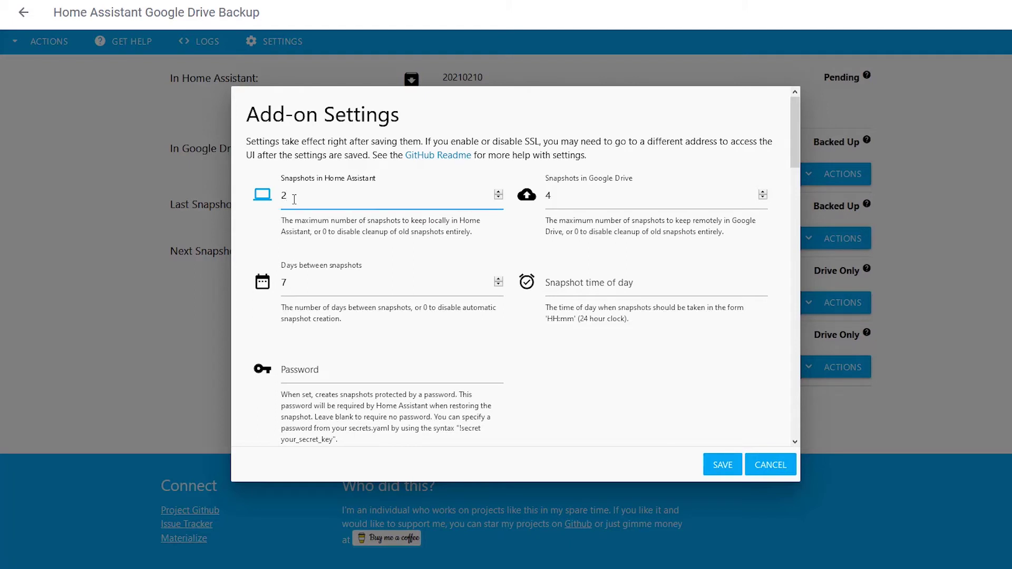
{"action": "left_click", "coordinate": [599, 196]}
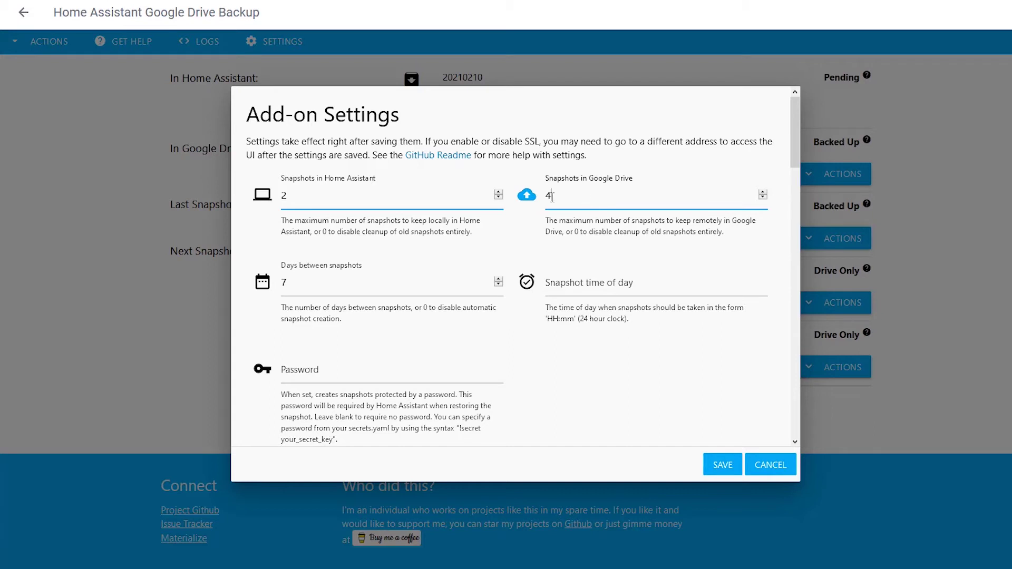
{"action": "left_click", "coordinate": [348, 193]}
{"action": "left_click", "coordinate": [590, 200]}
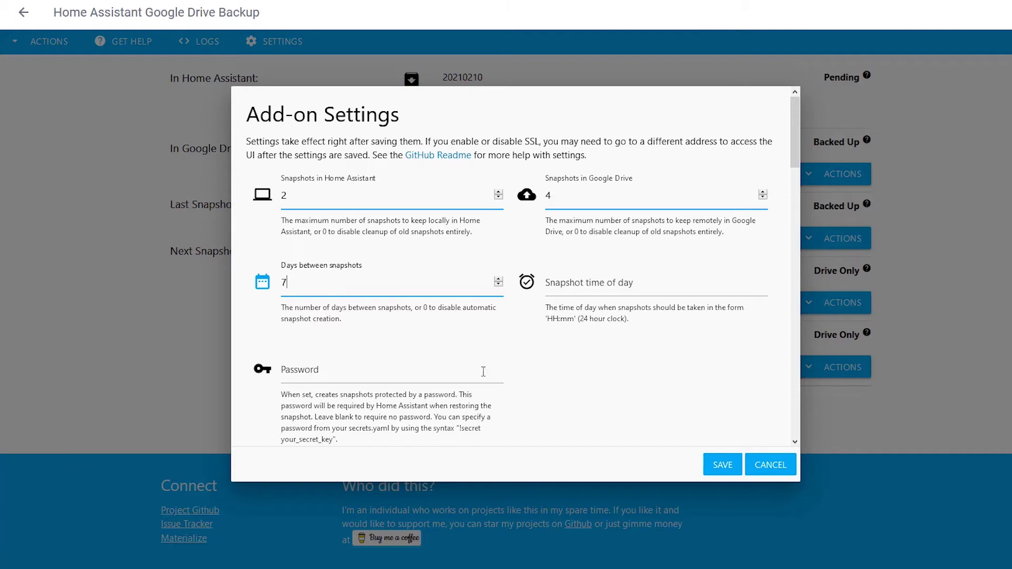
{"action": "left_click", "coordinate": [580, 281]}
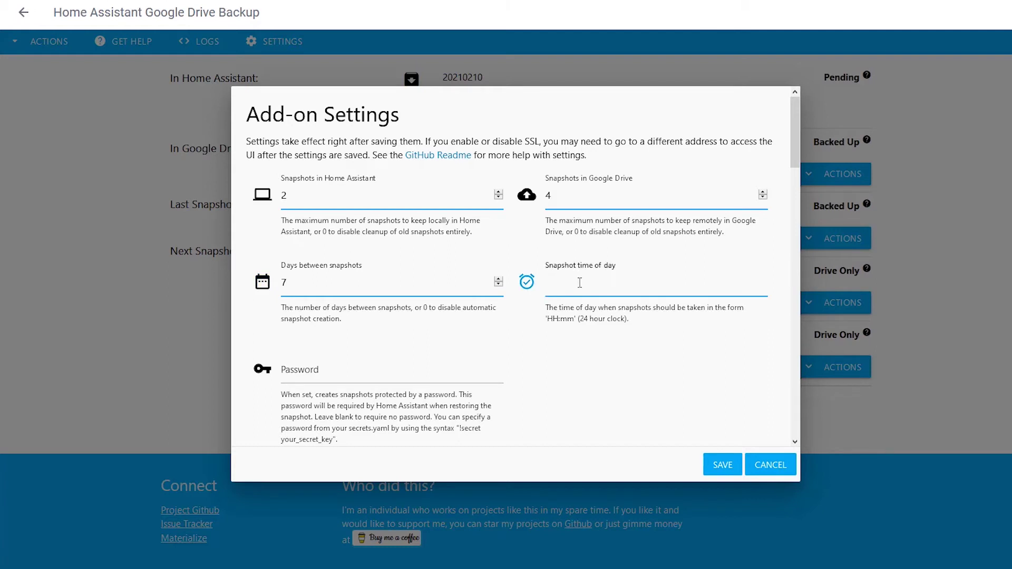
{"action": "left_click", "coordinate": [322, 369]}
{"action": "left_click", "coordinate": [580, 347]}
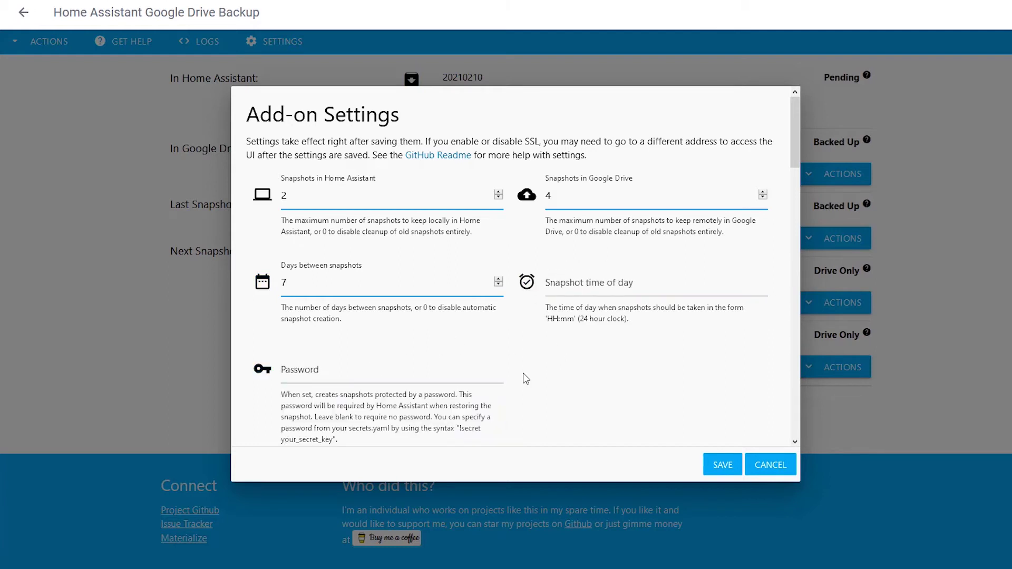
{"action": "left_click", "coordinate": [718, 467]}
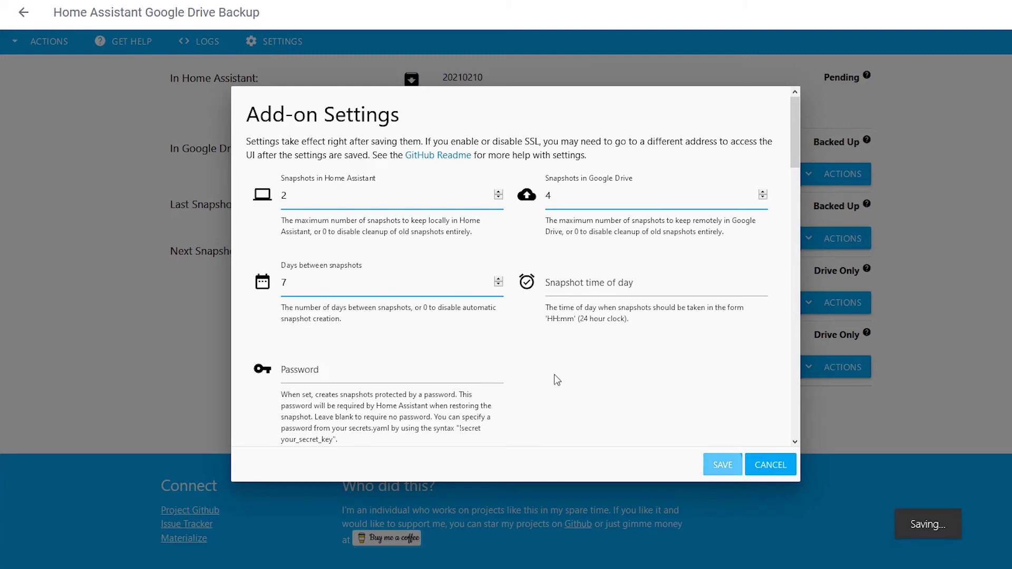
{"action": "left_click", "coordinate": [45, 41]}
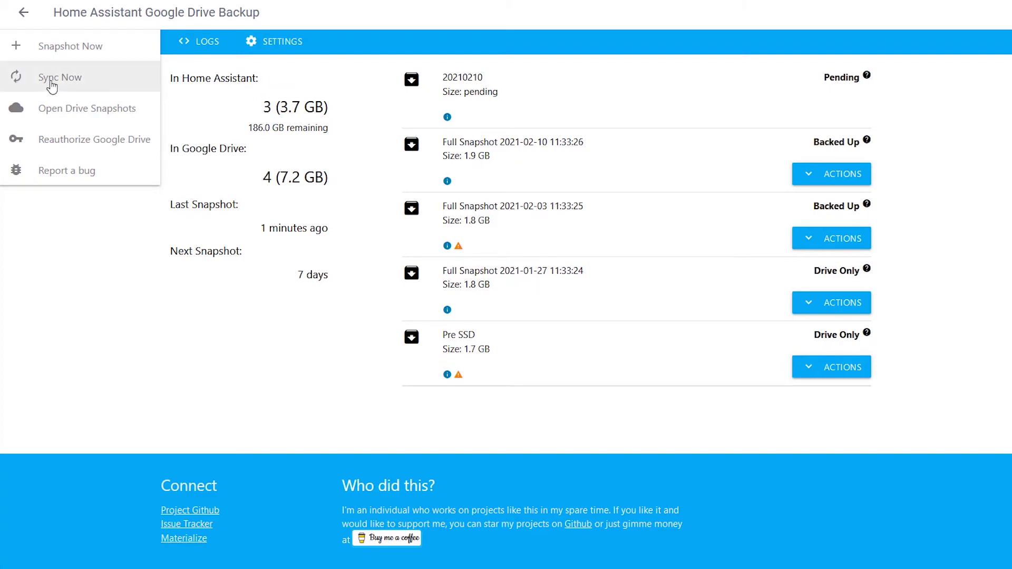
- Inspect the next-to-delete warnings on the Full Snapshot 2021-02-03 and Pre SSD rows
{"action": "left_click", "coordinate": [458, 246]}
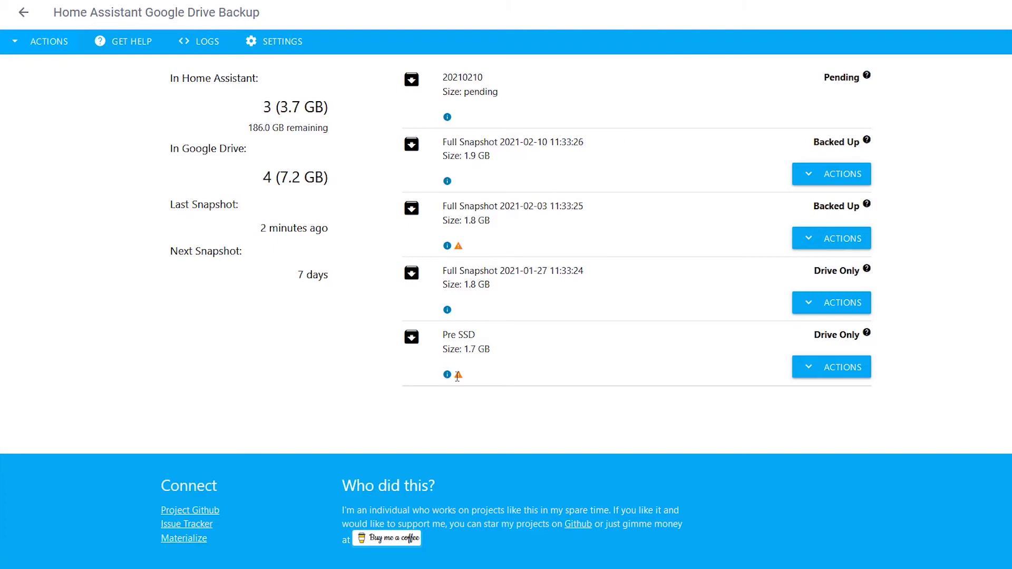
{"action": "mouse_move", "coordinate": [459, 247]}
{"action": "mouse_move", "coordinate": [459, 376]}
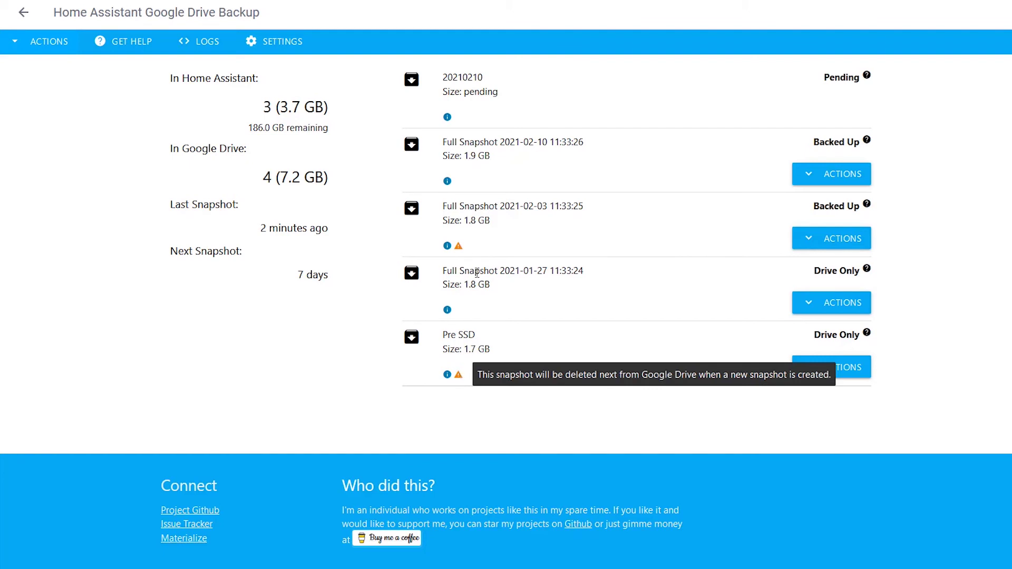
- Inspect the actions menus for the newest full snapshot and the 2021-01-27 snapshot, then dismiss them
{"action": "left_click", "coordinate": [840, 177]}
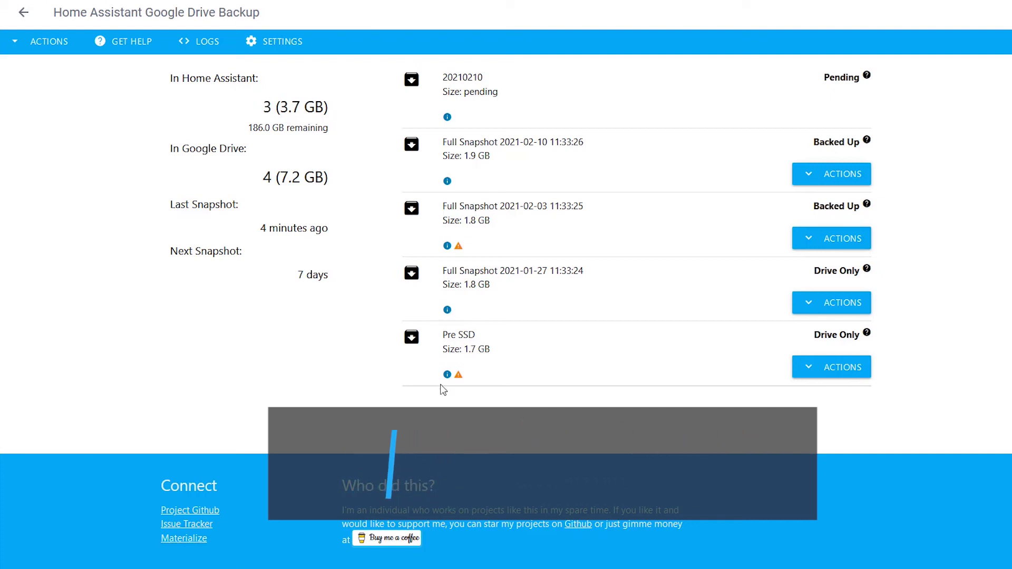
{"action": "left_click", "coordinate": [815, 305]}
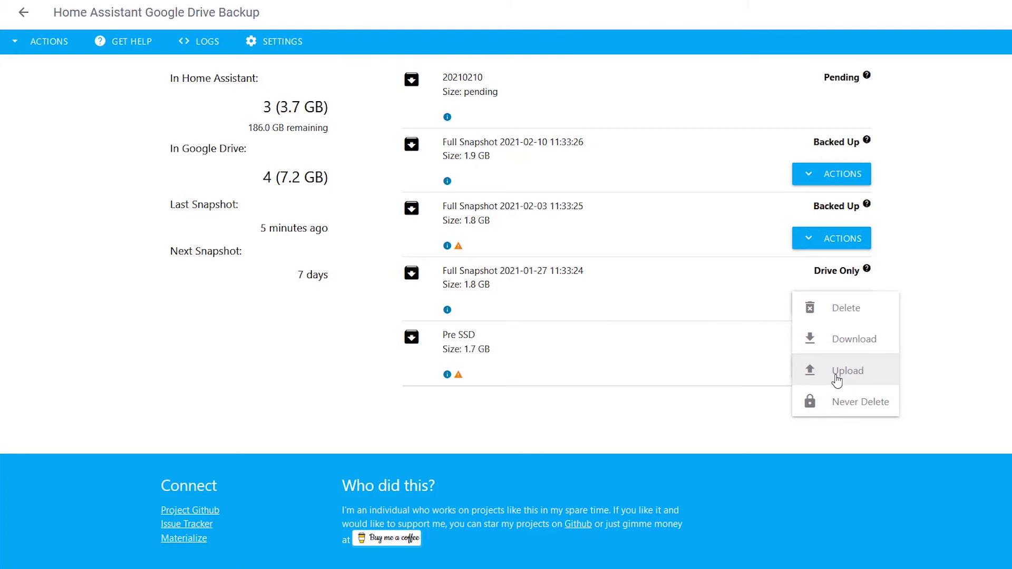
{"action": "left_click", "coordinate": [363, 390]}
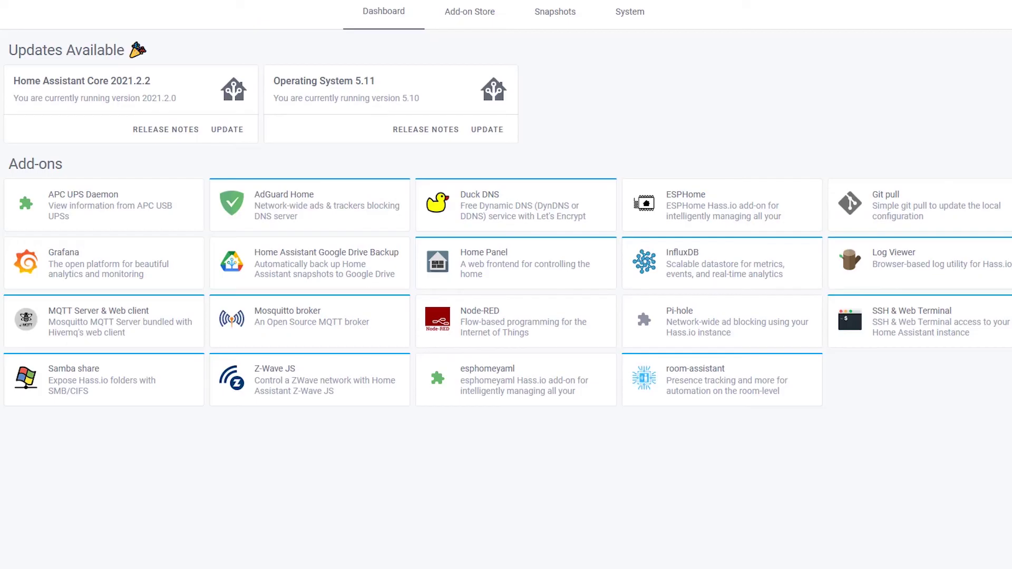
- Open Full Snapshot 2021-02-10 from the Supervisor snapshots list and untick Grafana for partial restore
{"action": "left_click", "coordinate": [556, 12]}
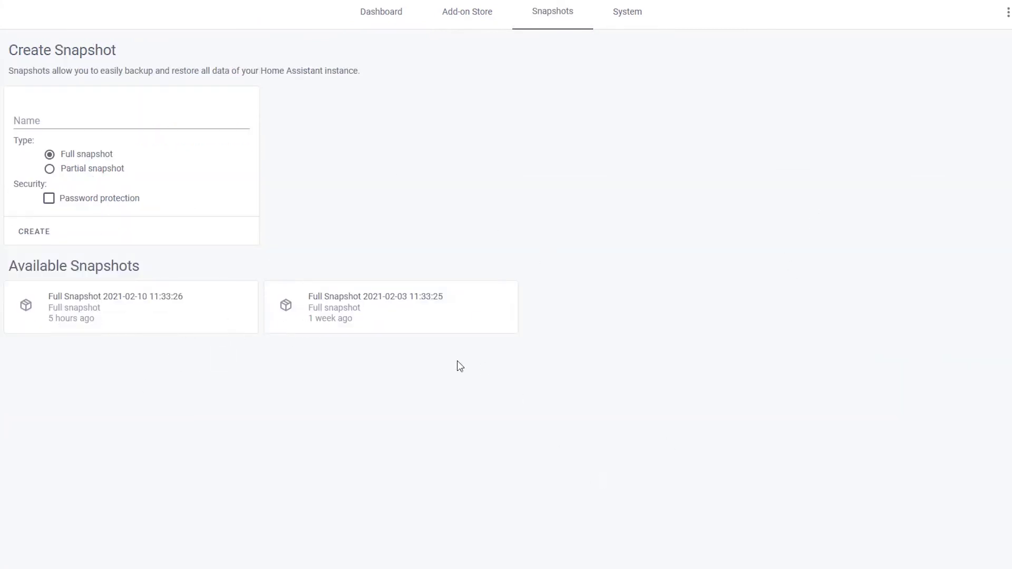
{"action": "left_click", "coordinate": [113, 320]}
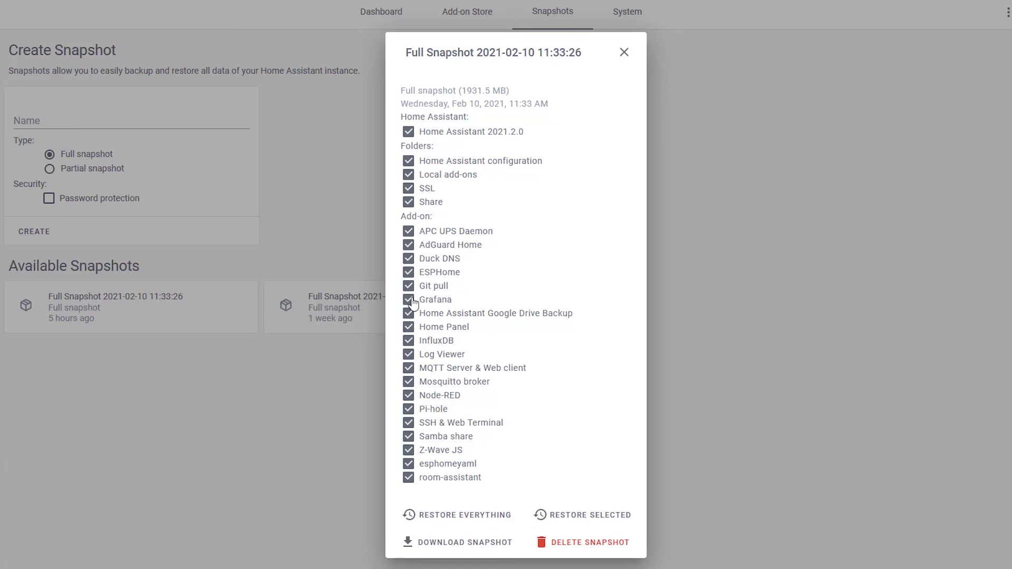
{"action": "left_click", "coordinate": [412, 302]}
- Close the Full Snapshot 2021-02-10 details without restoring anything
{"action": "left_click", "coordinate": [624, 52]}
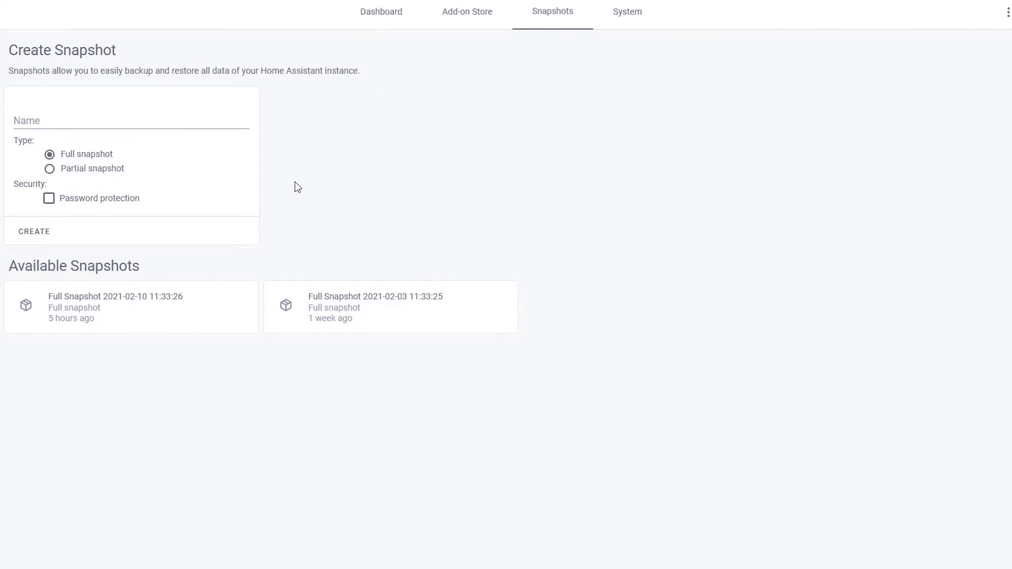